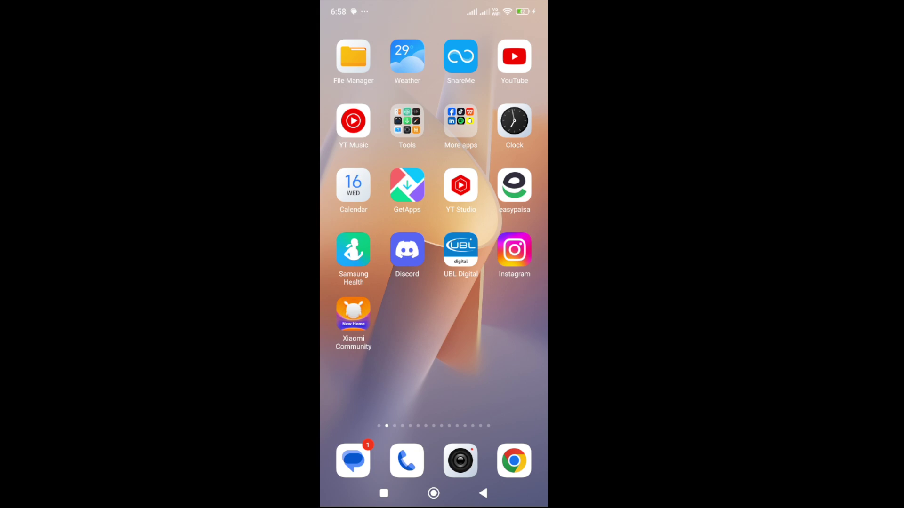
Swipe to the home page that holds the Settings app.
{"action": "left_click_drag", "start_coordinate": [367, 318], "coordinate": [509, 317]}
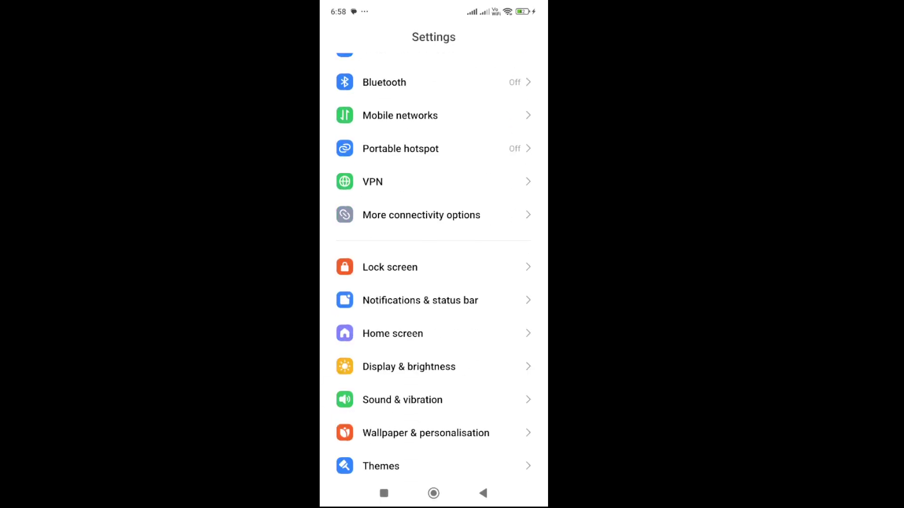
{"action": "scroll", "coordinate": [433, 282], "scroll_direction": "down", "scroll_amount": 3}
{"action": "scroll", "coordinate": [434, 283], "scroll_direction": "down", "scroll_amount": 3}
{"action": "scroll", "coordinate": [434, 283], "scroll_direction": "down", "scroll_amount": 2}
{"action": "scroll", "coordinate": [434, 266], "scroll_direction": "up", "scroll_amount": 1}
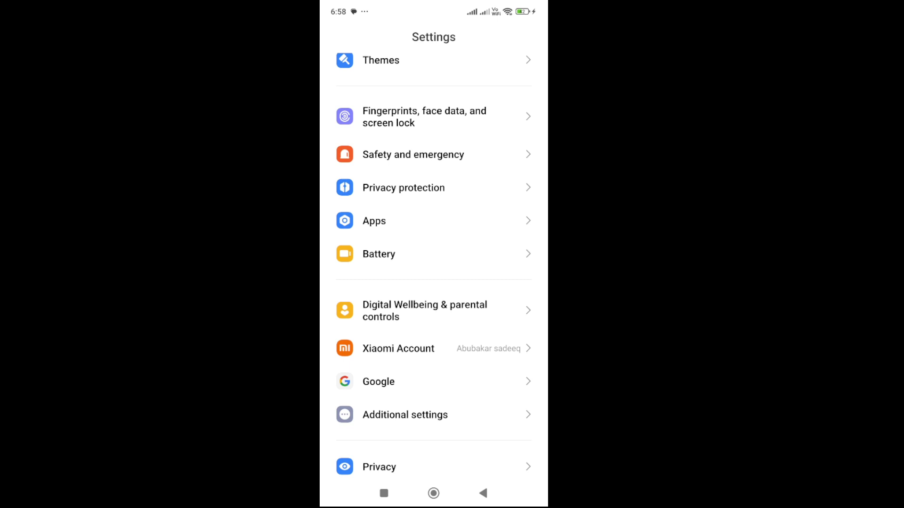
Open Manage apps under Apps and start a search of the installed apps.
{"action": "left_click", "coordinate": [374, 220]}
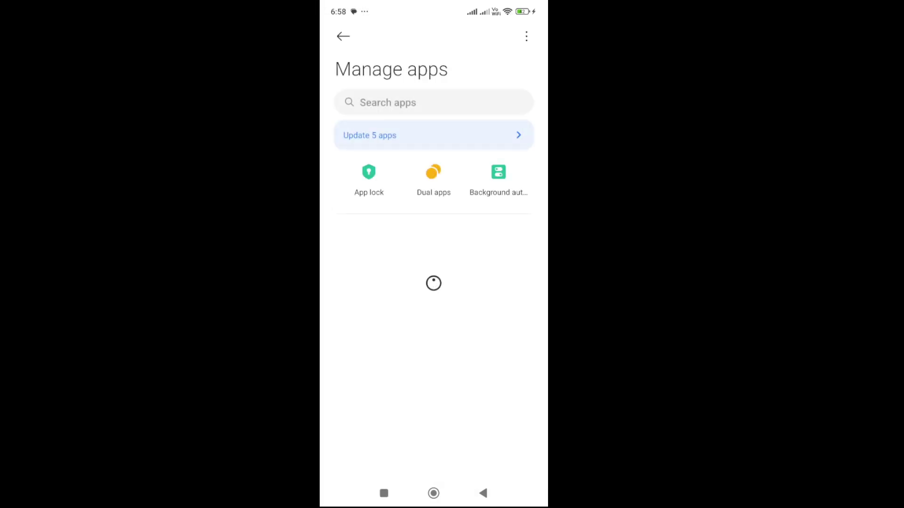
{"action": "scroll", "coordinate": [434, 352], "scroll_direction": "down", "scroll_amount": 5}
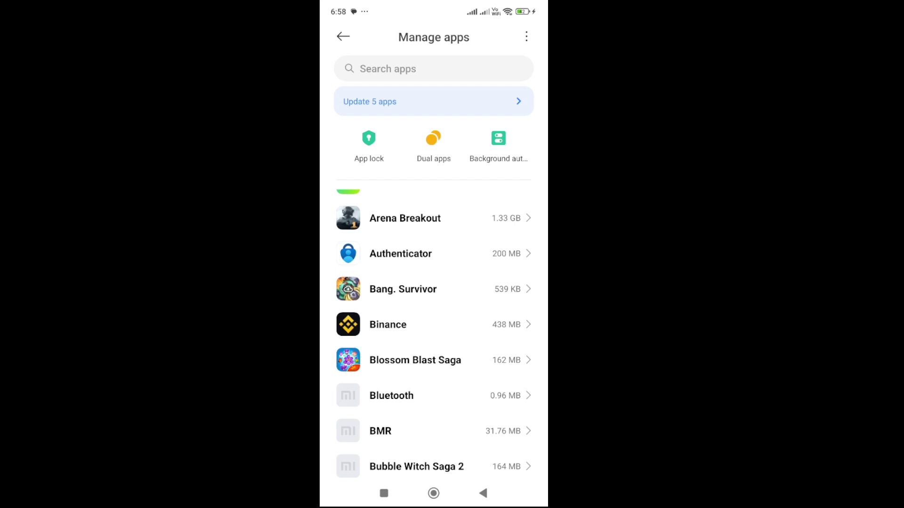
{"action": "scroll", "coordinate": [433, 354], "scroll_direction": "up", "scroll_amount": 2}
{"action": "scroll", "coordinate": [434, 332], "scroll_direction": "down", "scroll_amount": 10}
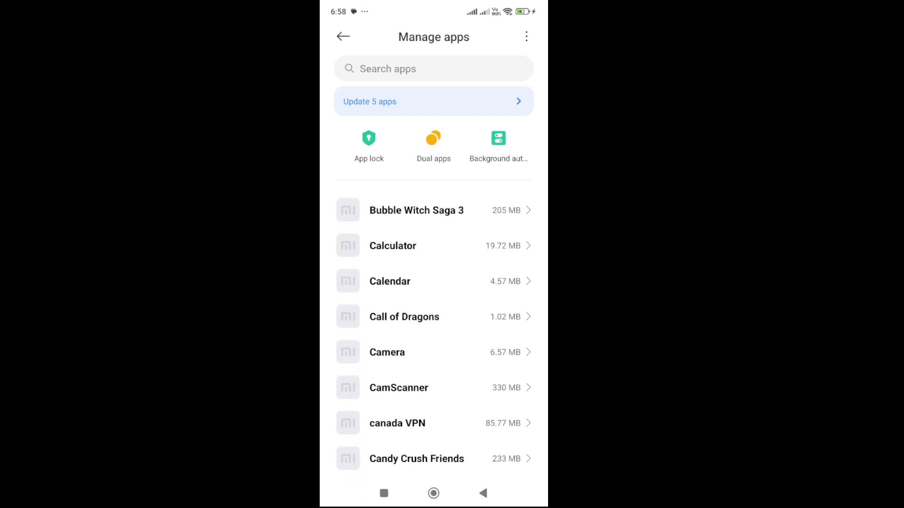
{"action": "scroll", "coordinate": [434, 332], "scroll_direction": "up", "scroll_amount": 3}
{"action": "scroll", "coordinate": [433, 332], "scroll_direction": "up", "scroll_amount": 5}
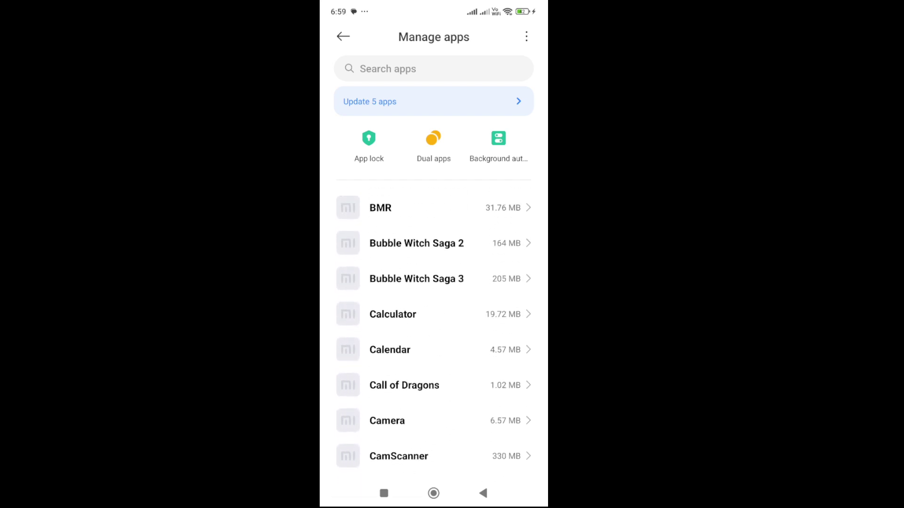
{"action": "left_click", "coordinate": [433, 69]}
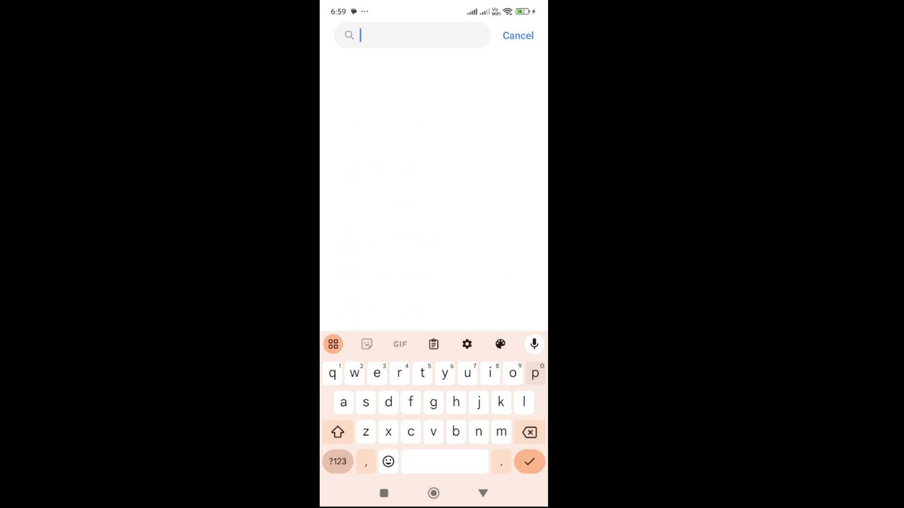
{"action": "type", "text": "pok"}
Open Pokémon TCGP's App info and view its Storage details.
{"action": "left_click", "coordinate": [406, 127]}
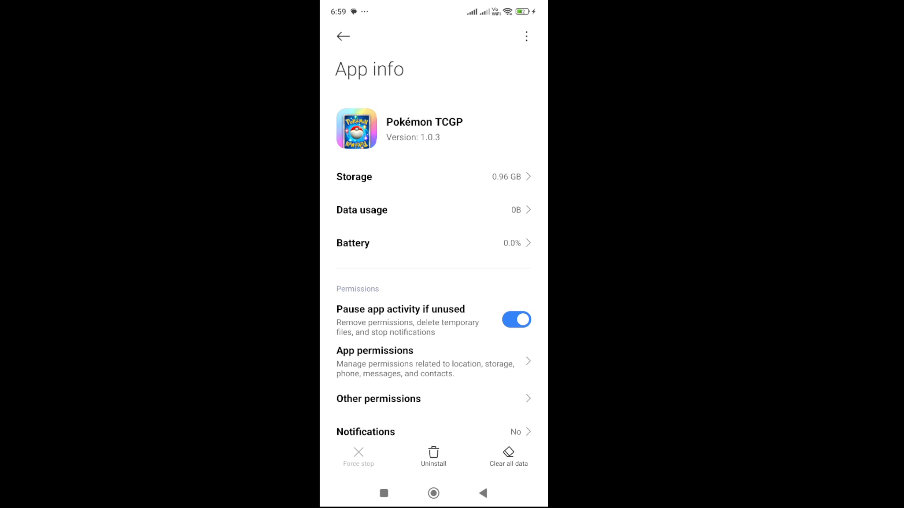
{"action": "left_click", "coordinate": [354, 177]}
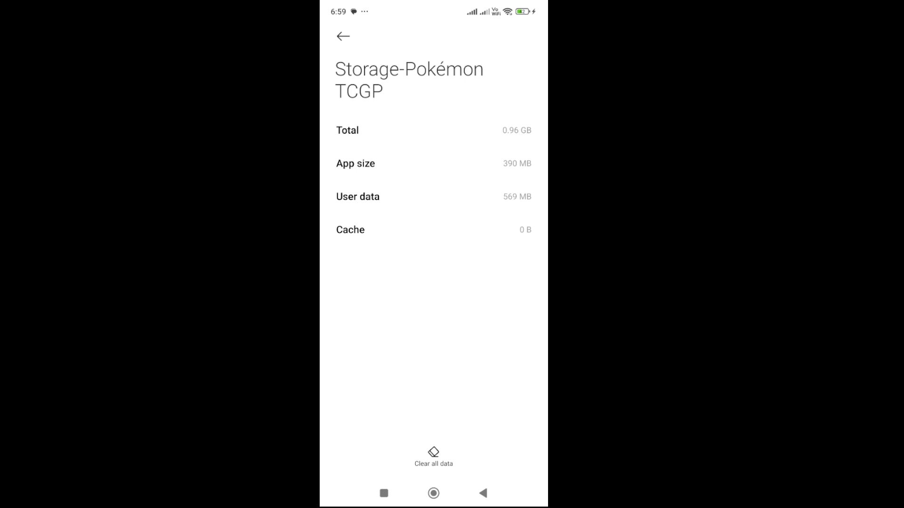
Clear all of Pokémon TCGP's data and confirm with OK in Delete all data?
{"action": "left_click", "coordinate": [433, 458]}
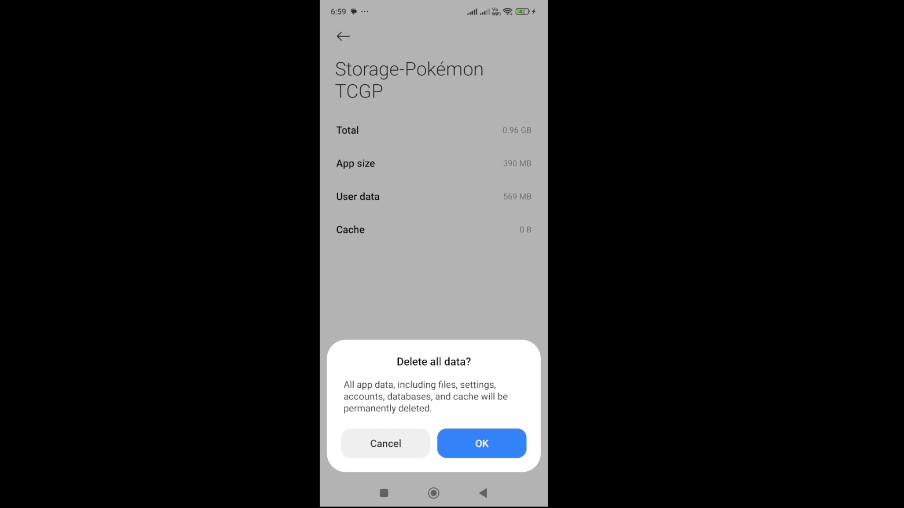
{"action": "left_click", "coordinate": [386, 444]}
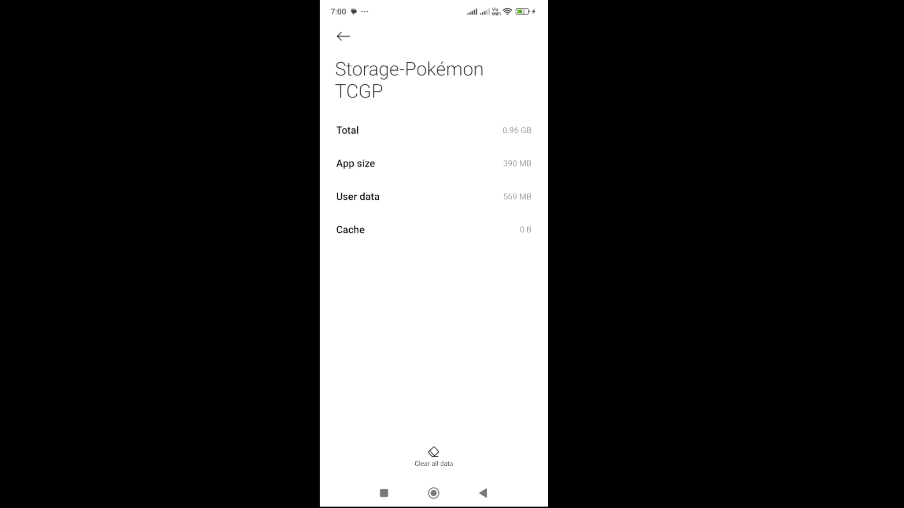
Leave the Play Store and return through Recents to Pokémon TCGP's App info page.
{"action": "left_click", "coordinate": [434, 493]}
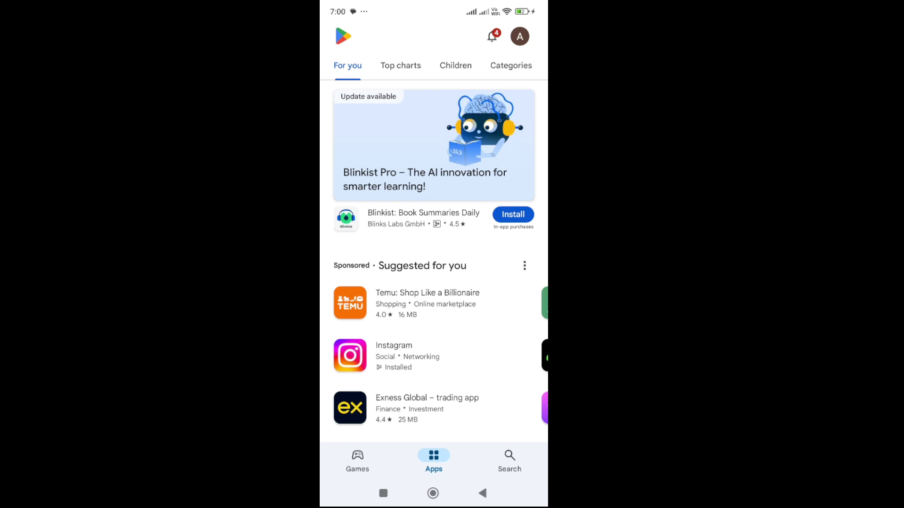
{"action": "left_click", "coordinate": [432, 492]}
{"action": "left_click", "coordinate": [383, 493]}
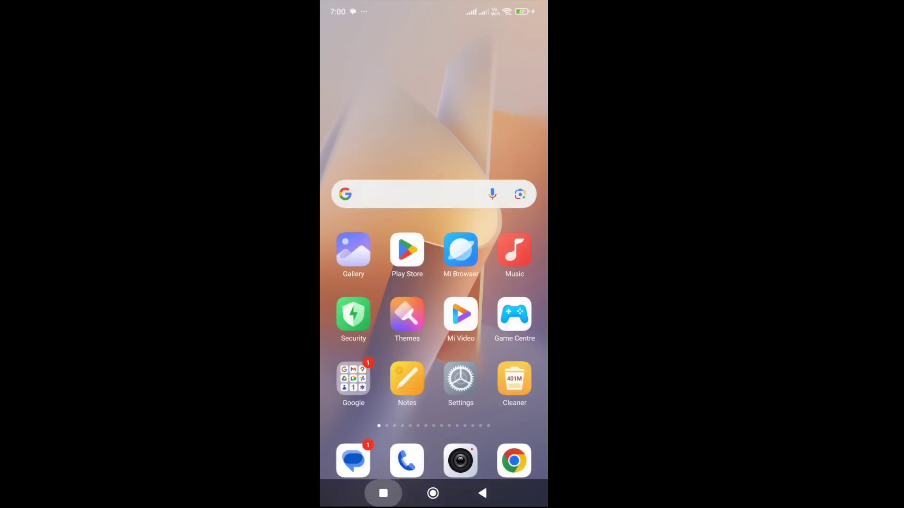
{"action": "left_click", "coordinate": [487, 293]}
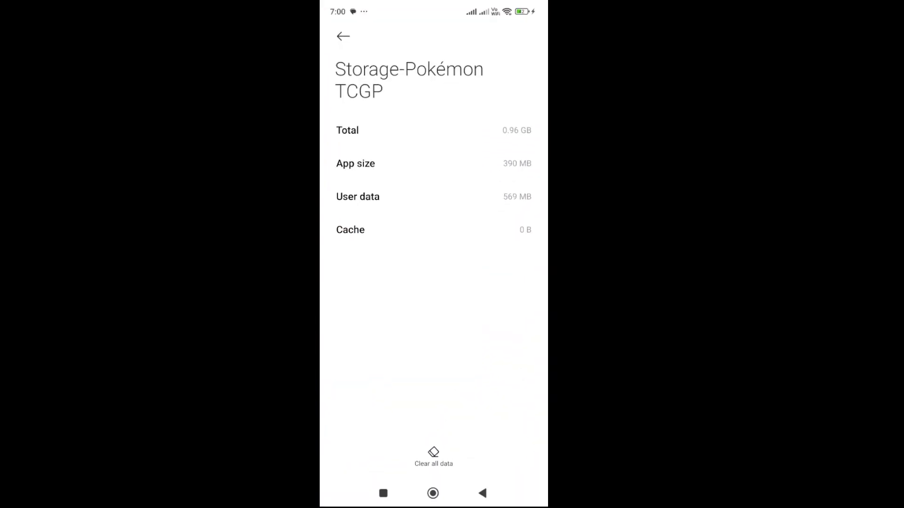
{"action": "left_click", "coordinate": [482, 493]}
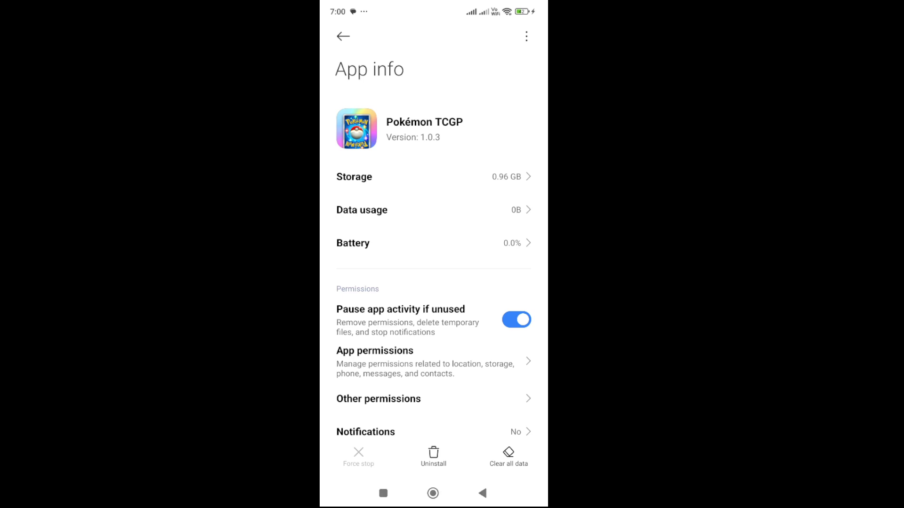
Choose Uninstall on Pokémon TCGP's App info page.
{"action": "left_click", "coordinate": [434, 456]}
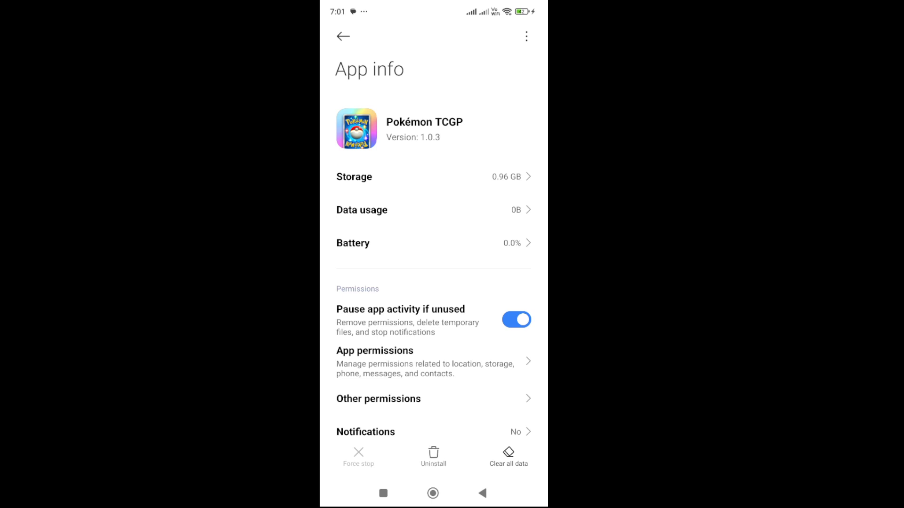